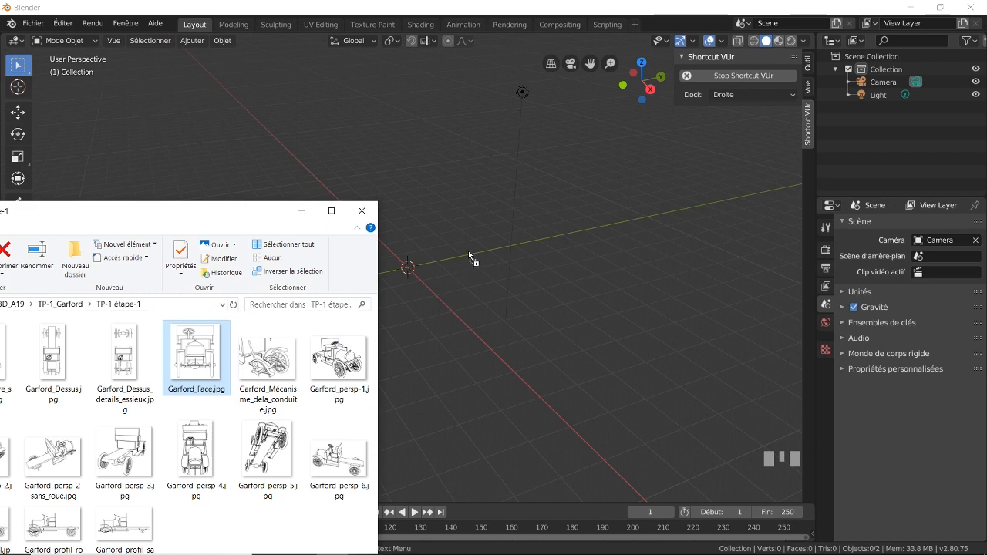
- Try placing Garford_Face.jpg as a reference image in the perspective view and delete it
drag(468, 250, 469, 250)
mouse_move(597, 310)
middle_down()
mouse_move(604, 319)
mouse_move(626, 296)
mouse_move(604, 341)
mouse_move(589, 338)
mouse_move(623, 324)
mouse_move(621, 309)
mouse_move(615, 321)
mouse_move(580, 328)
mouse_move(571, 304)
mouse_move(593, 308)
middle_up()
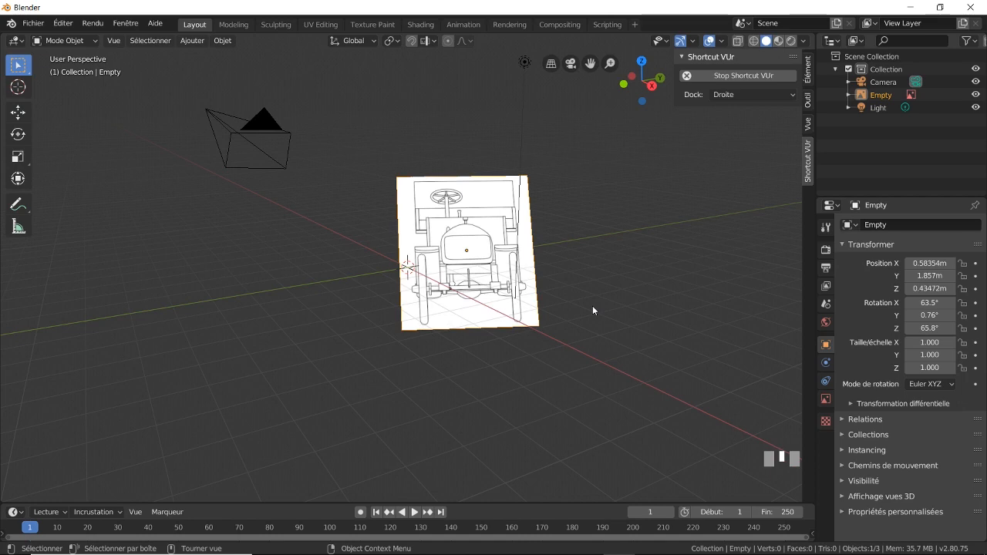
mouse_move(584, 304)
middle_down()
mouse_move(617, 317)
mouse_move(591, 318)
middle_up()
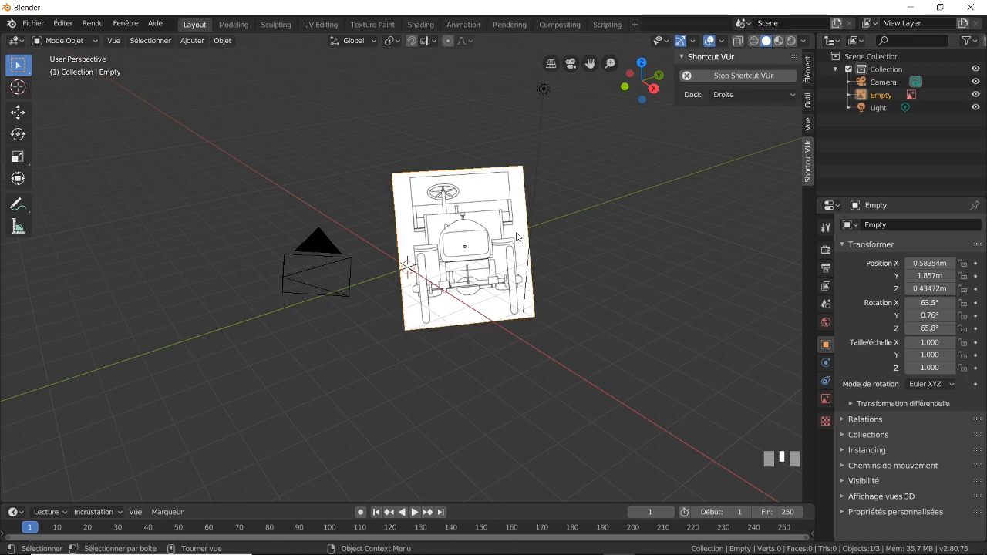
click(405, 198)
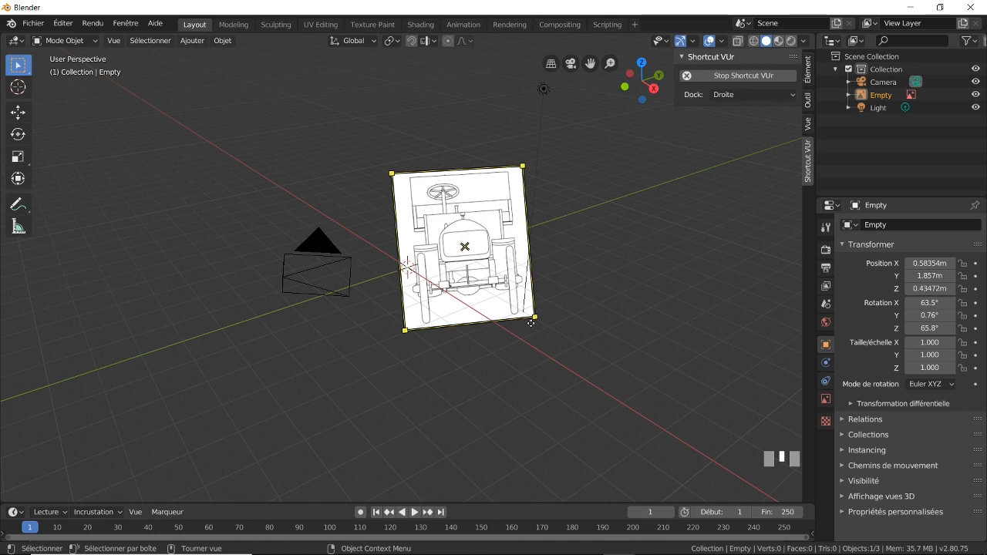
mouse_move(549, 282)
middle_down()
mouse_move(558, 254)
mouse_move(555, 306)
mouse_move(561, 293)
middle_up()
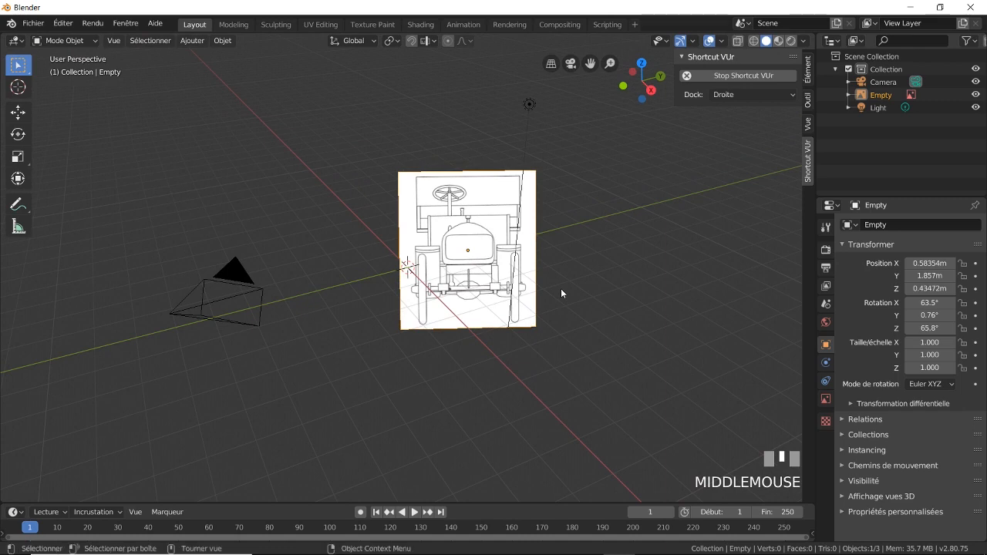
key(Delete)
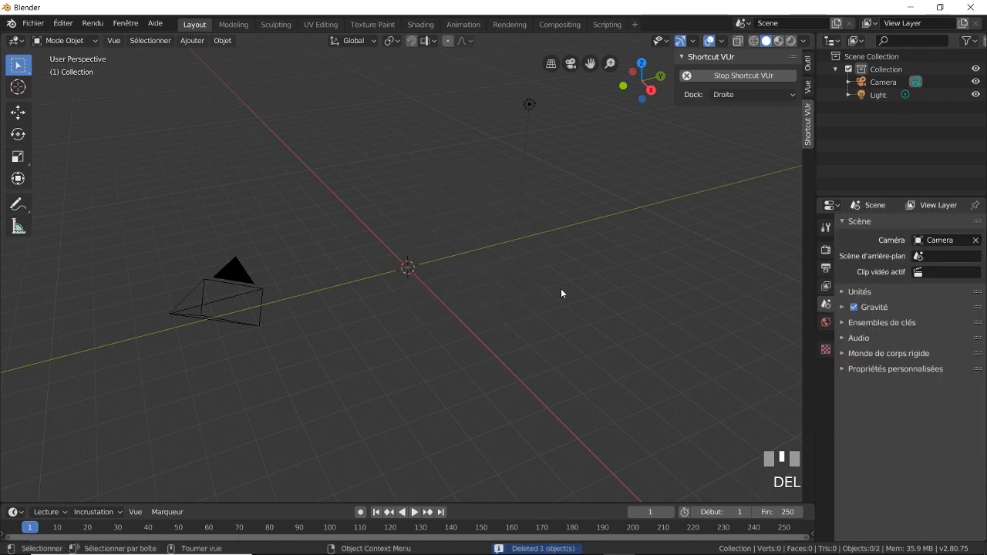
- Place Garford_Face.jpg from the TP-1 étape-1 folder as a reference image in the front orthographic view, centred just above the origin
key(KP_1)
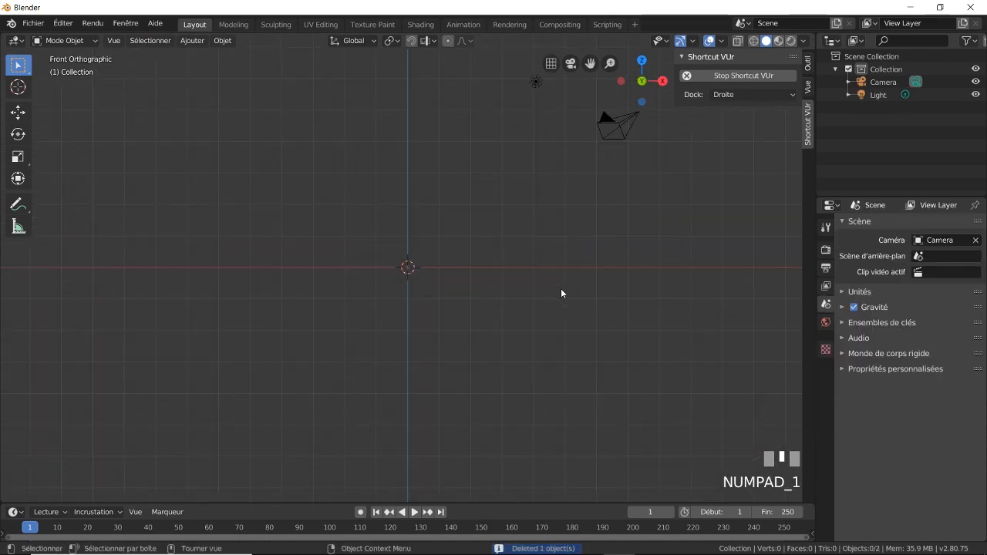
mouse_move(524, 549)
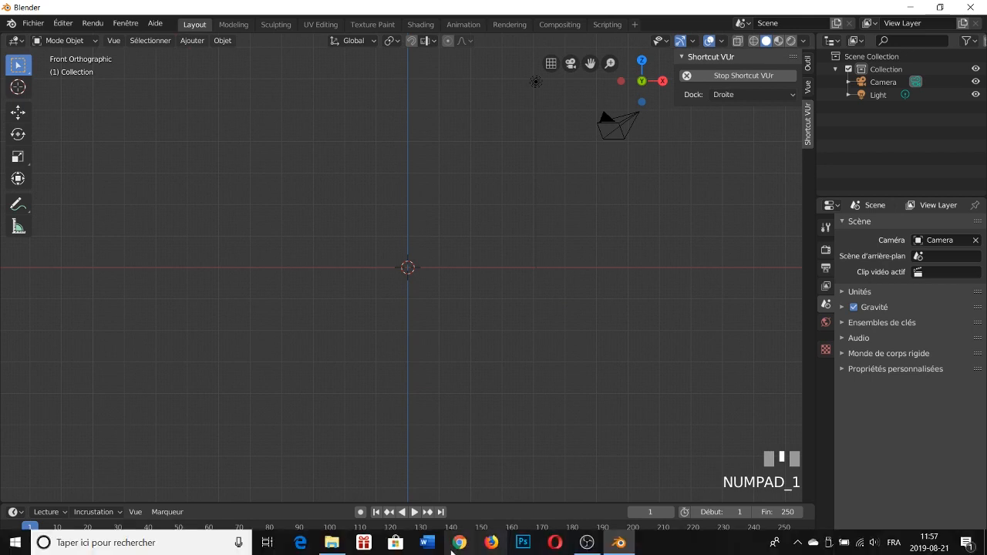
click(331, 542)
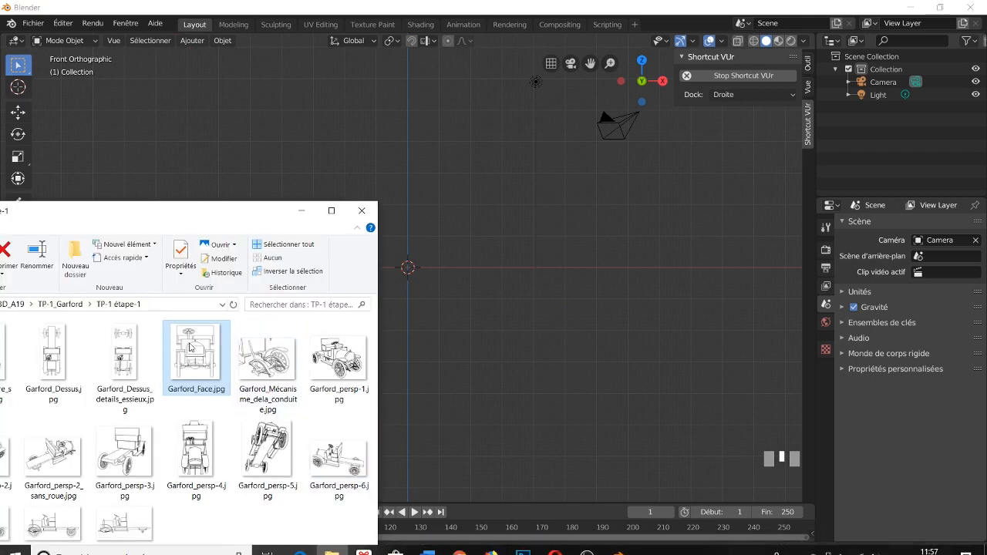
drag(196, 357, 409, 221)
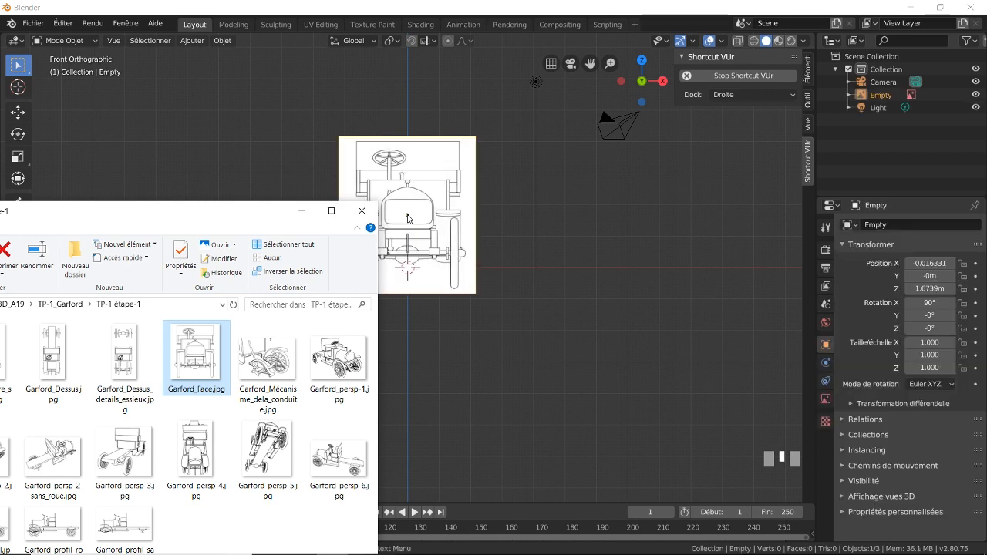
click(473, 12)
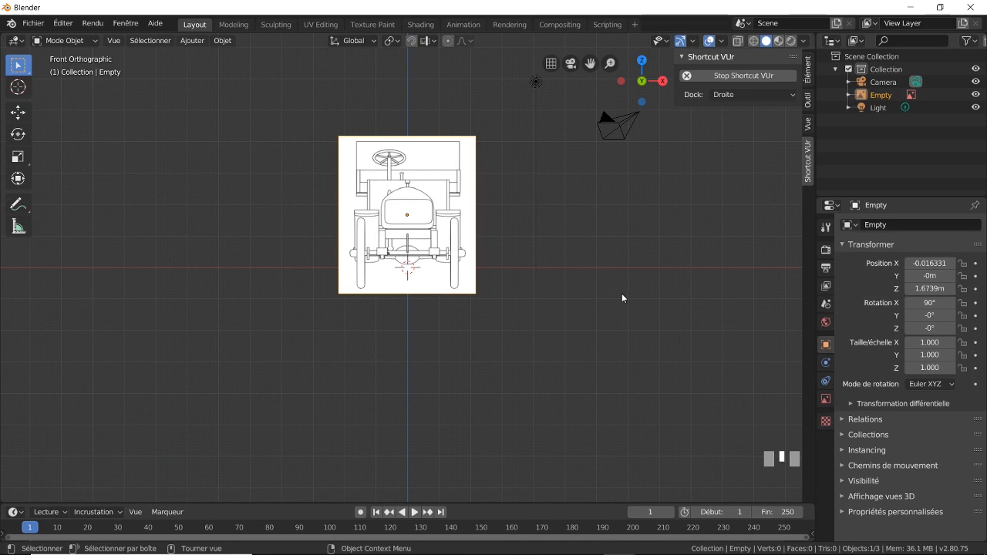
mouse_move(540, 325)
middle_down()
mouse_move(595, 327)
mouse_move(626, 370)
mouse_move(641, 326)
mouse_move(674, 359)
mouse_move(652, 340)
mouse_move(544, 329)
middle_up()
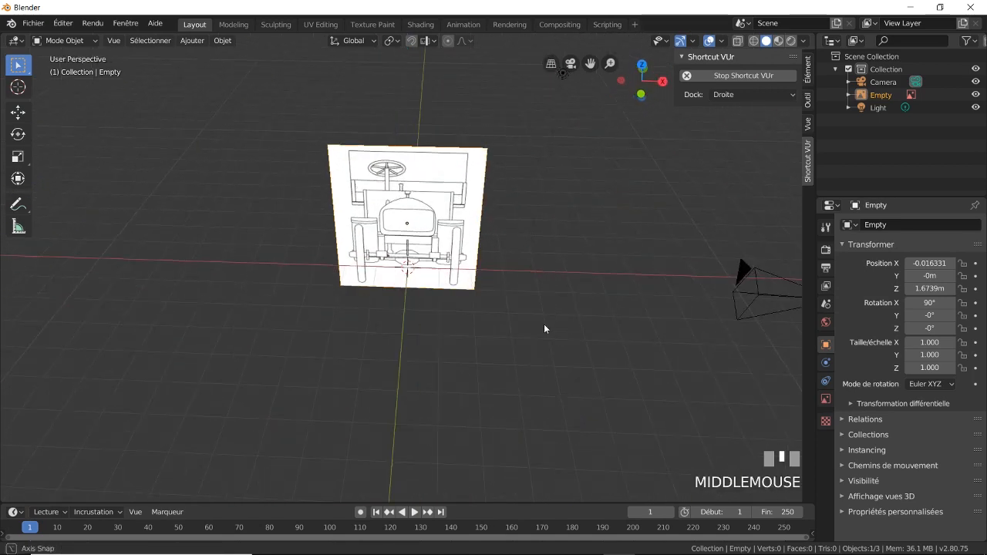
key(KP_1)
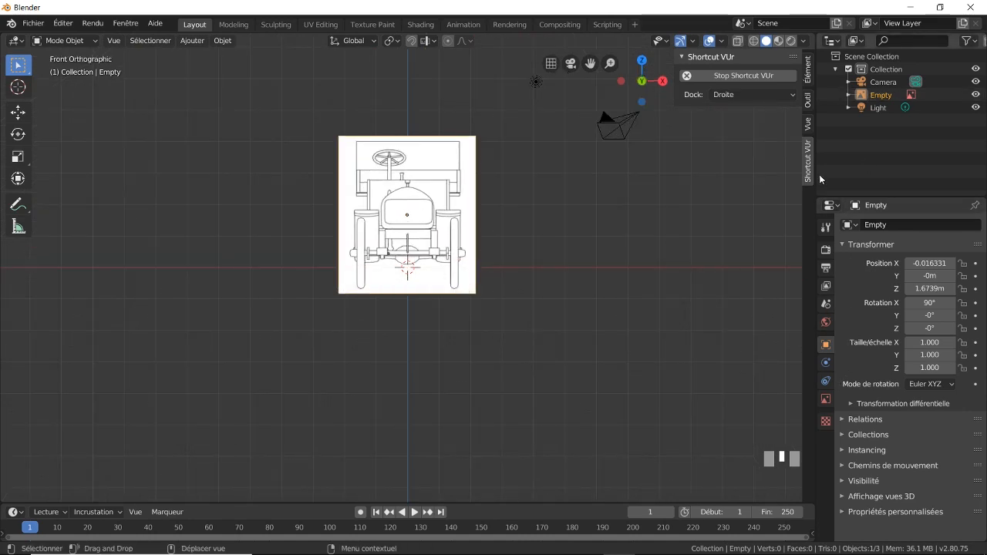
- Set the front reference image's size to 7.9 m and its Y offset to -0.24
drag(815, 177, 729, 179)
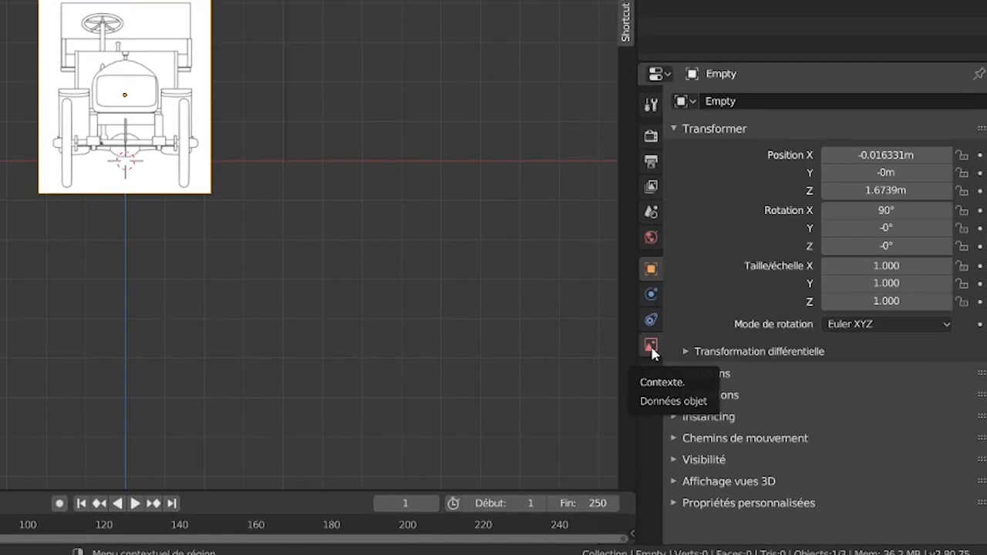
click(741, 402)
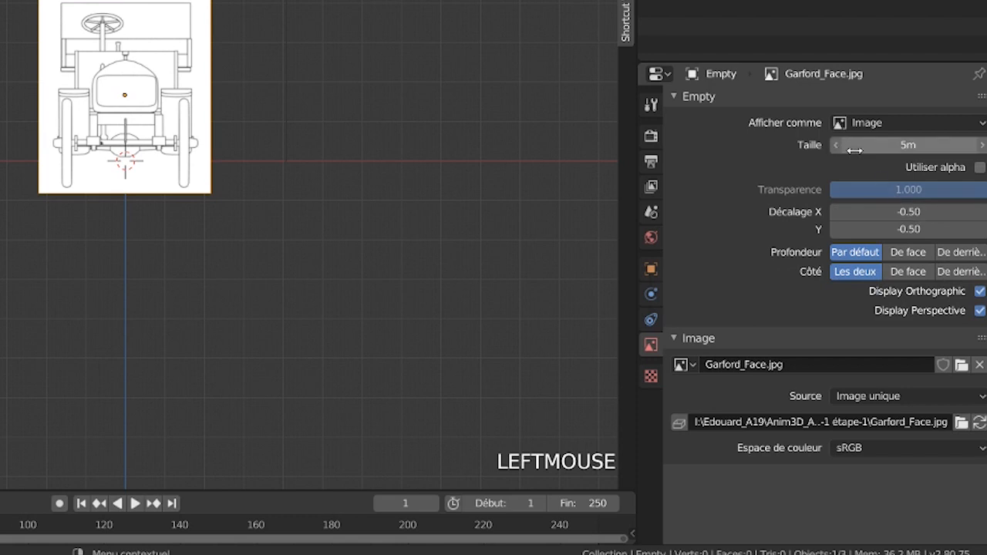
drag(855, 151, 914, 150)
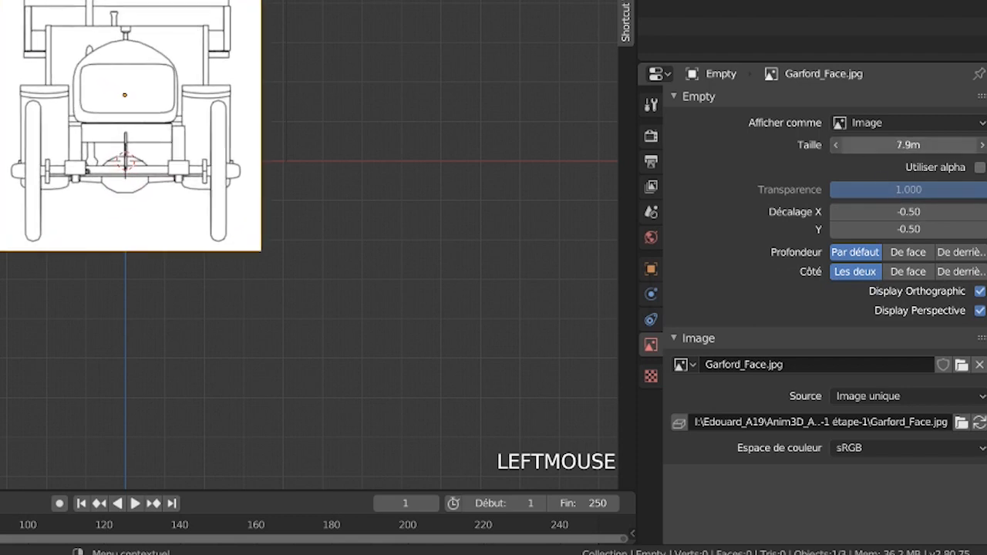
drag(904, 229, 936, 229)
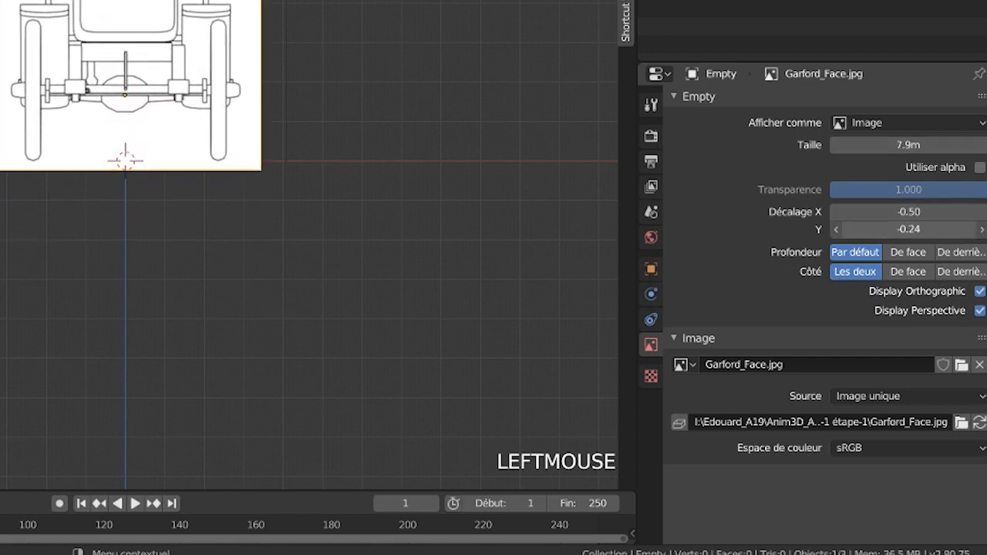
- Enable alpha for the front reference image and set its transparency to 0.680
shift+middle_drag(310, 216, 298, 370)
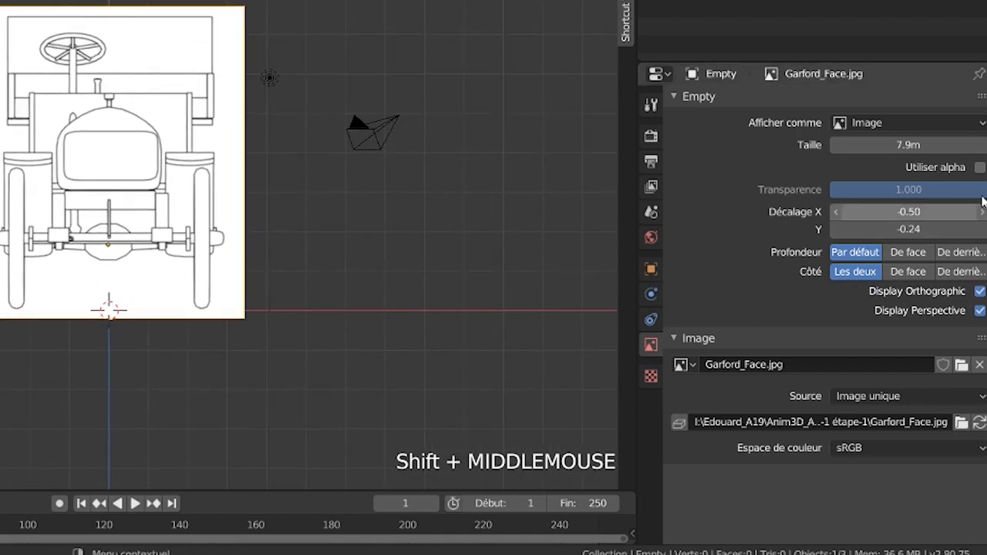
click(979, 170)
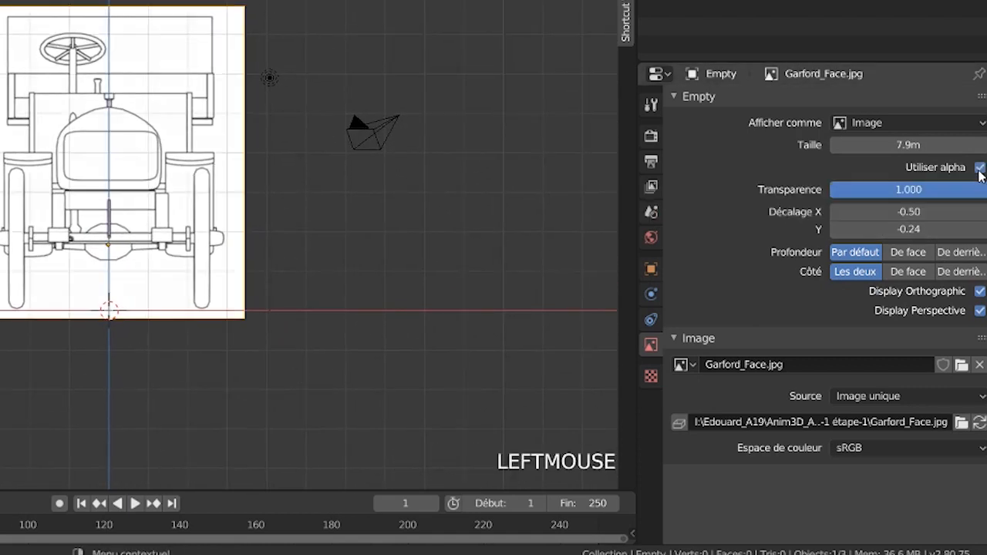
drag(967, 195, 937, 193)
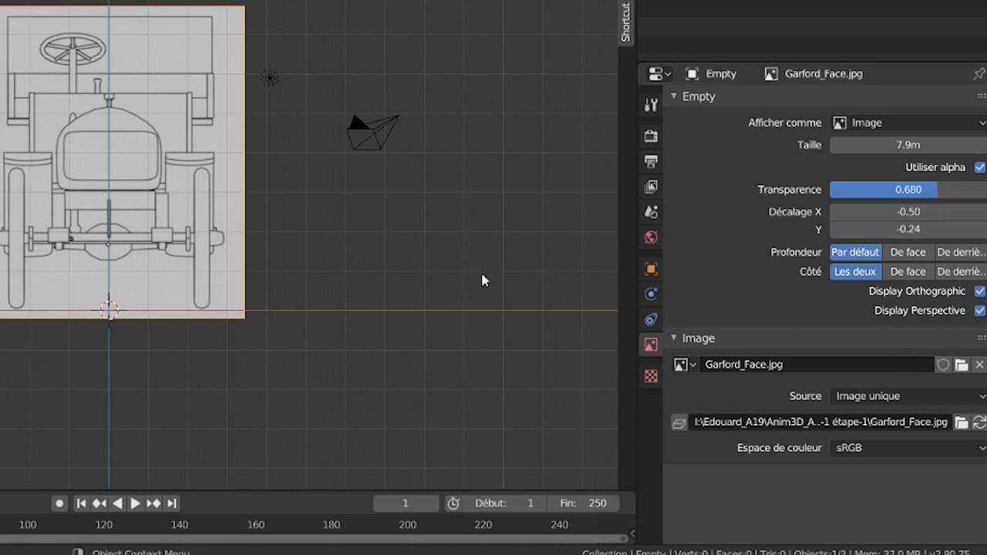
- Turn off perspective display for the front reference image, checking it in the quad view before restoring the single view
key(ctrl+alt+q)
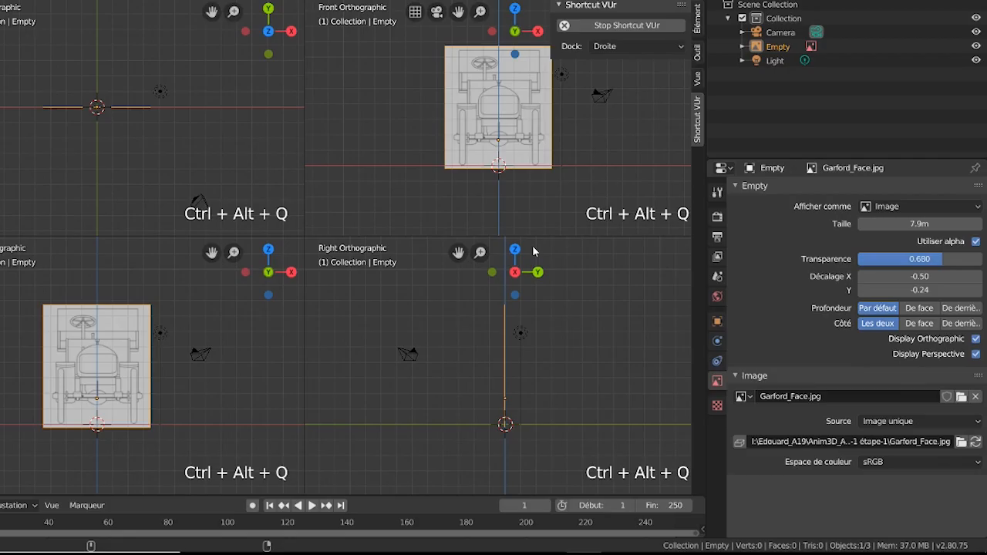
middle_drag(503, 146, 551, 149)
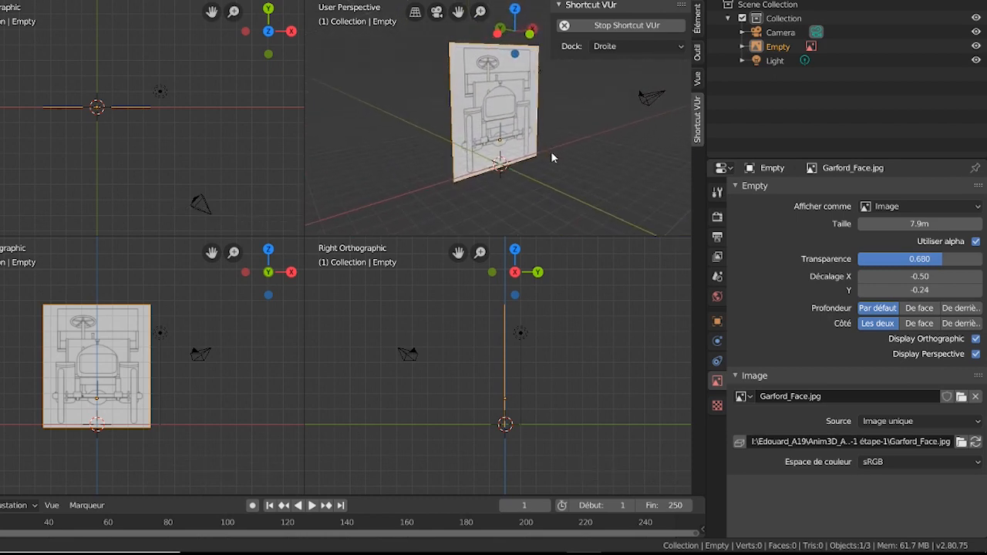
click(977, 355)
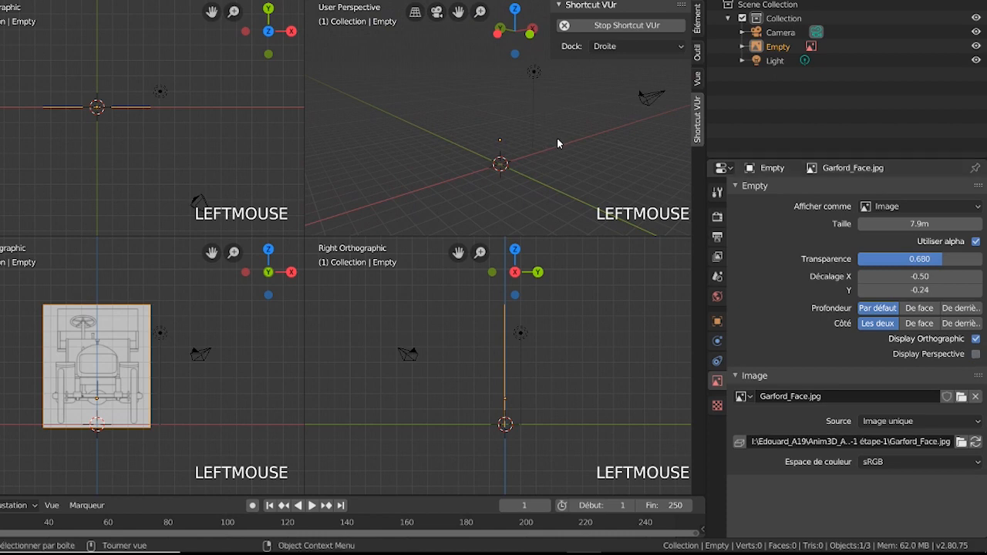
middle_drag(557, 138, 565, 116)
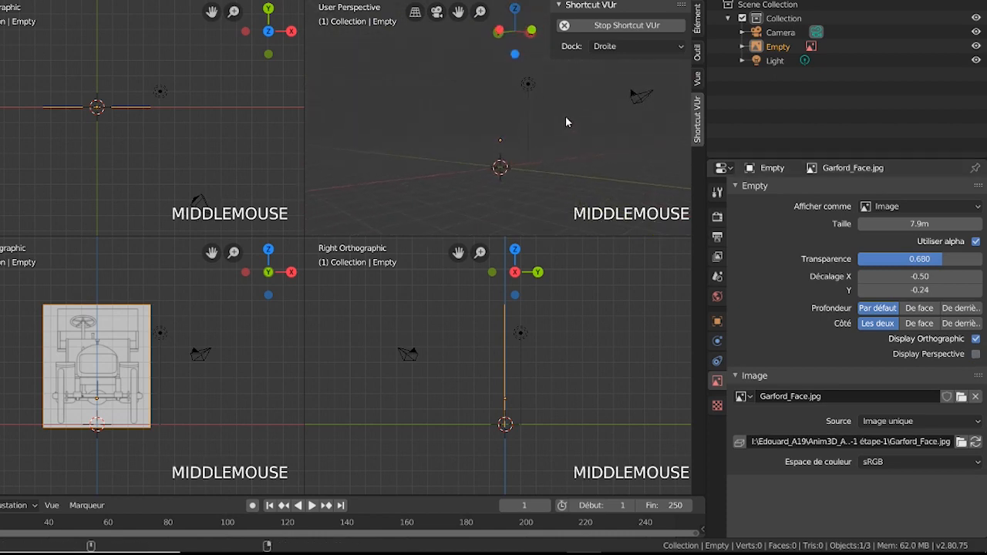
key(ctrl+alt+q)
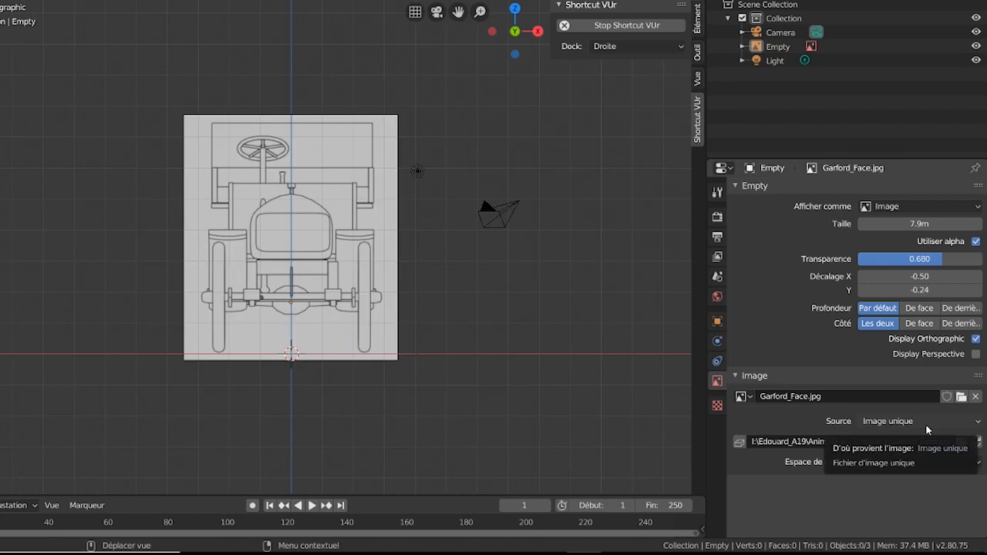
- Check the reference image's source and the default relative paths option in the save and load preferences
click(927, 423)
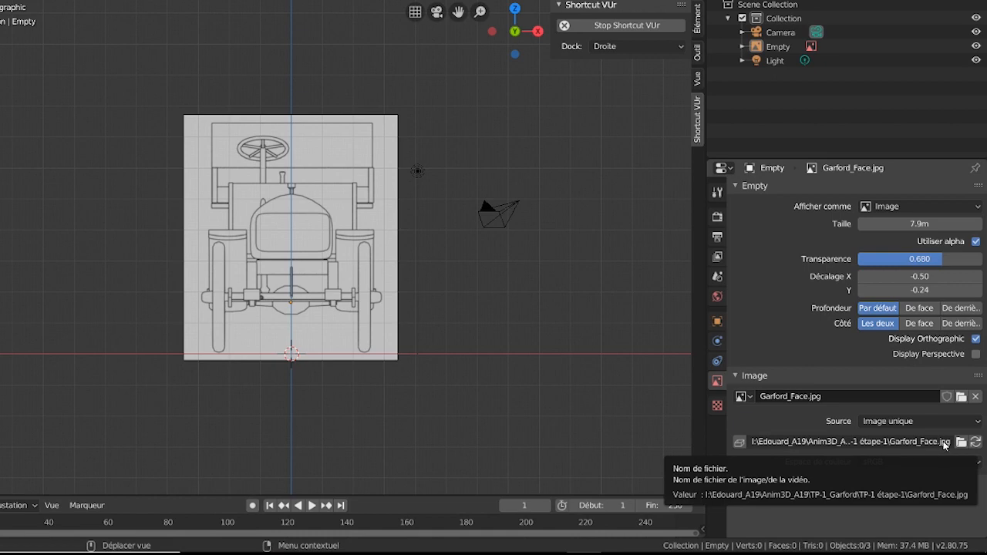
click(65, 24)
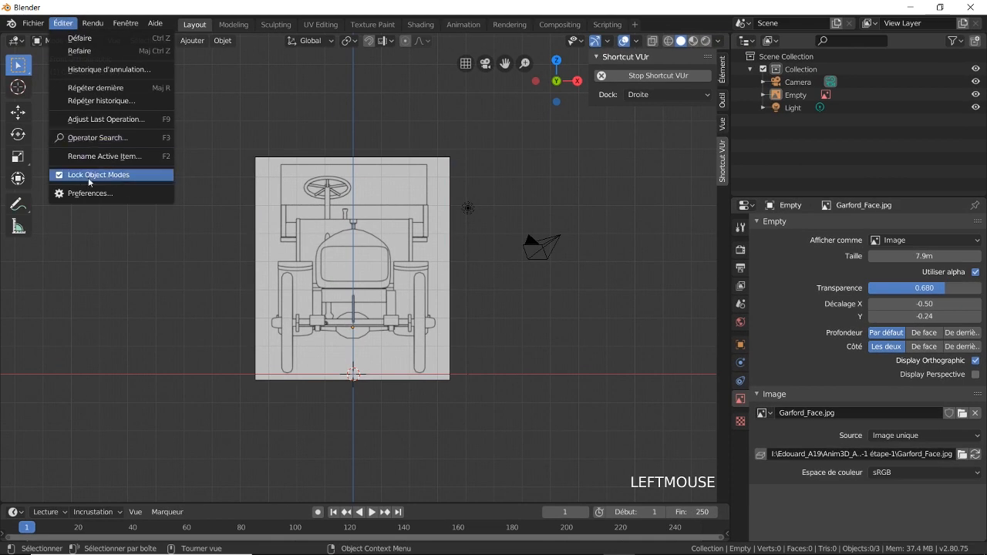
click(89, 193)
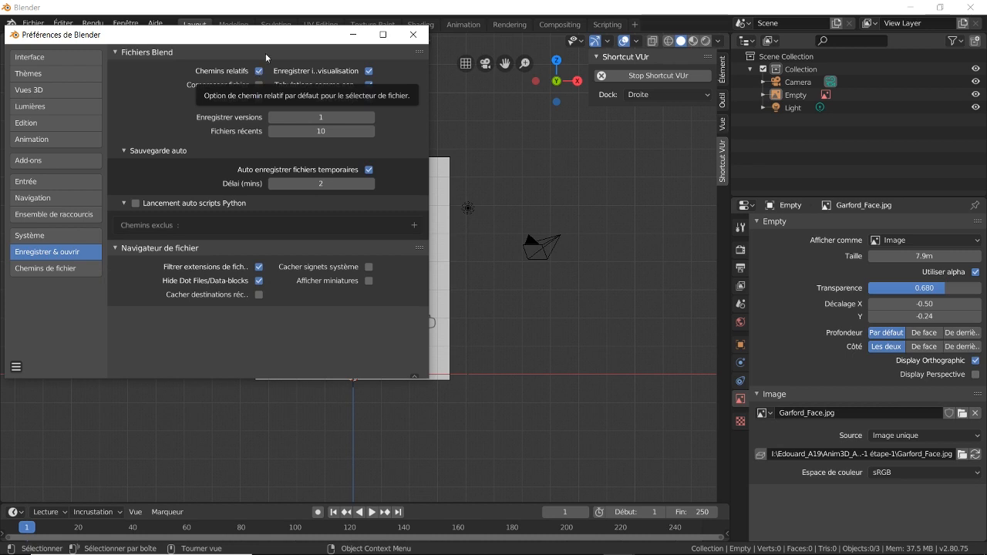
click(289, 9)
- Save the scene as temp in the Anim3D_A19 folder and pack the Garford_Face.jpg image into the file
click(33, 23)
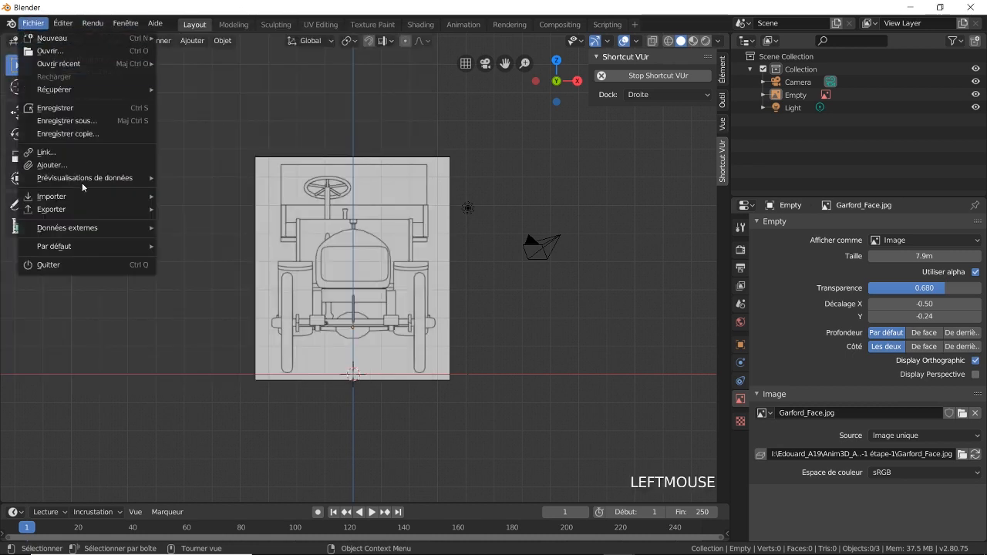
click(74, 122)
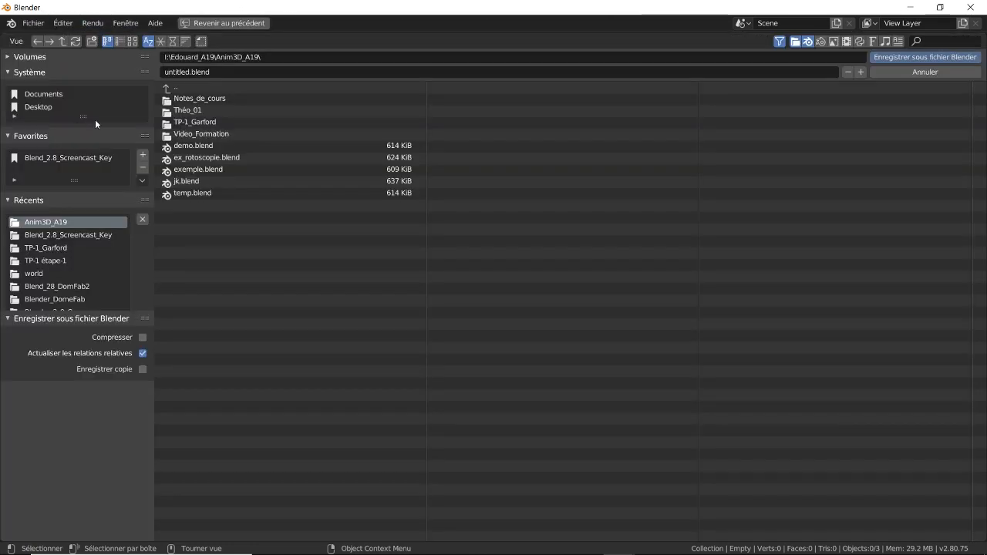
click(231, 74)
click(231, 74)
key(ctrl+a)
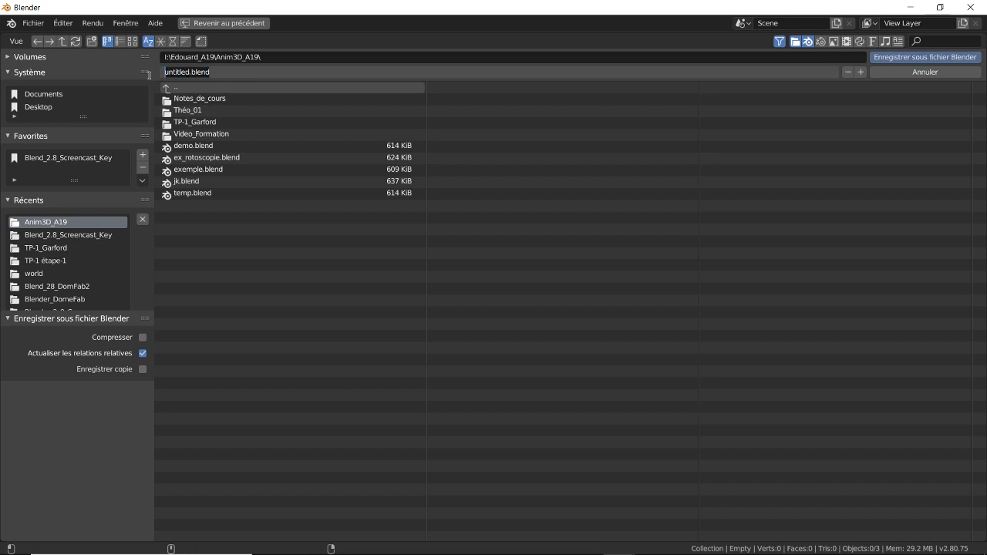
text(temp)
key(Return)
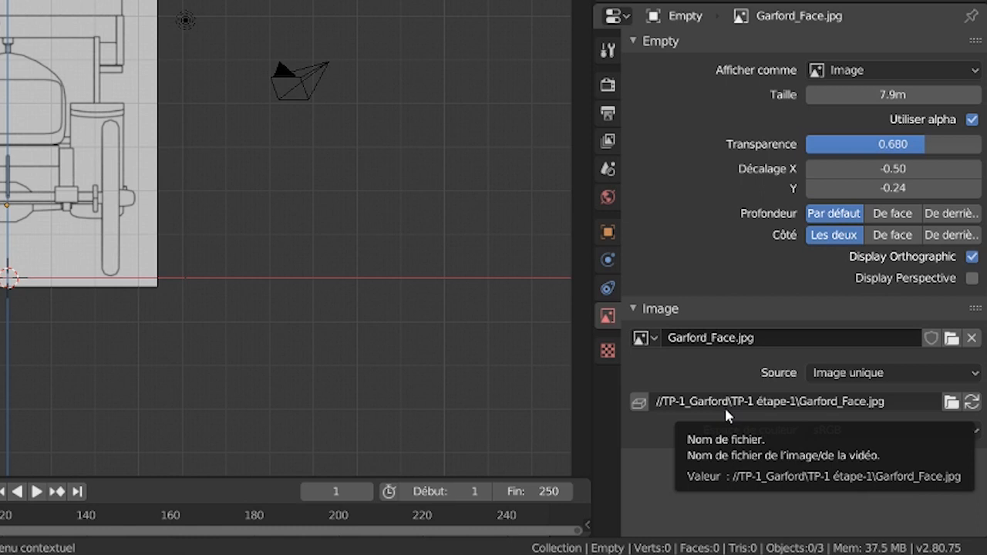
click(640, 403)
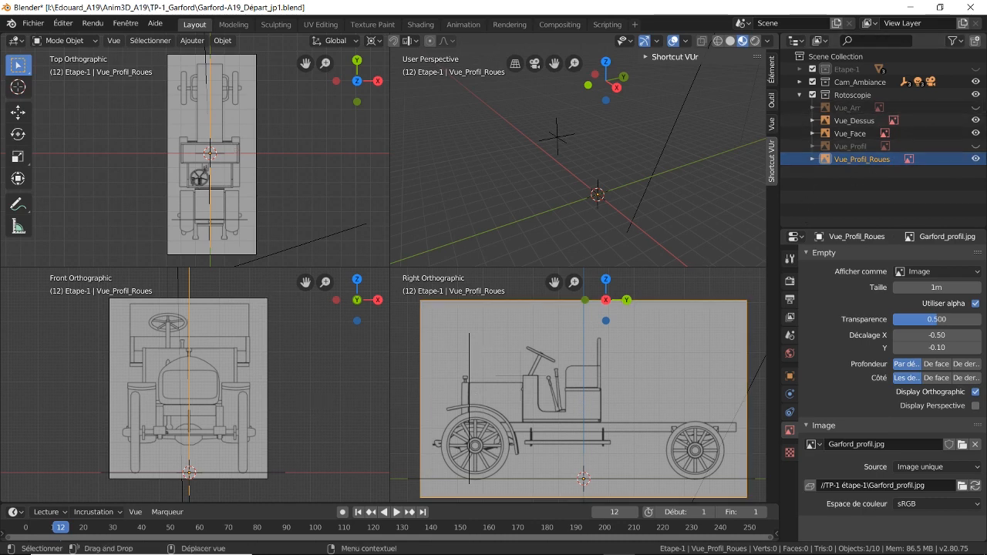
- Show the Etape-1 collection in the Garford project and inspect its chassis parts from several angles in the perspective view
click(976, 69)
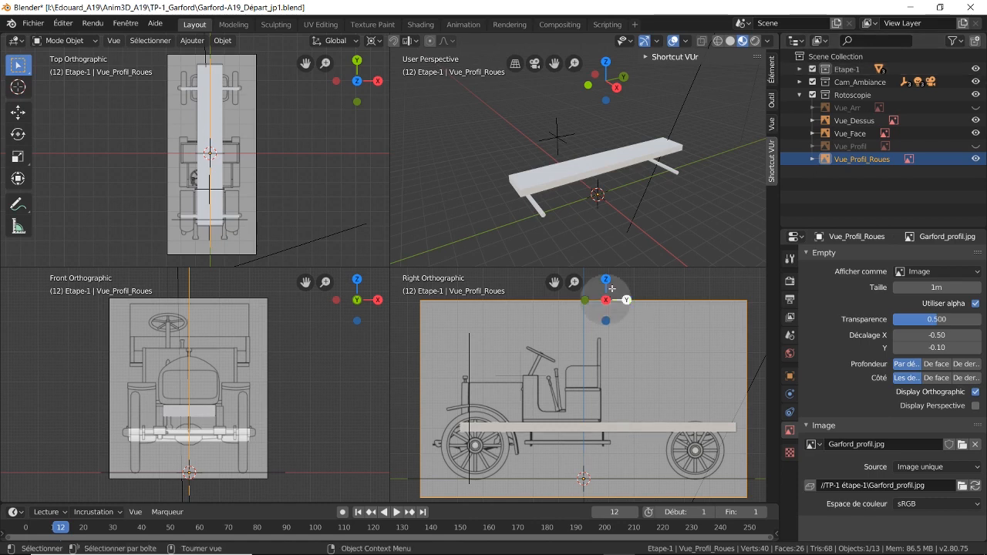
mouse_move(559, 211)
middle_down()
mouse_move(563, 196)
mouse_move(596, 185)
mouse_move(568, 185)
mouse_move(549, 199)
middle_up()
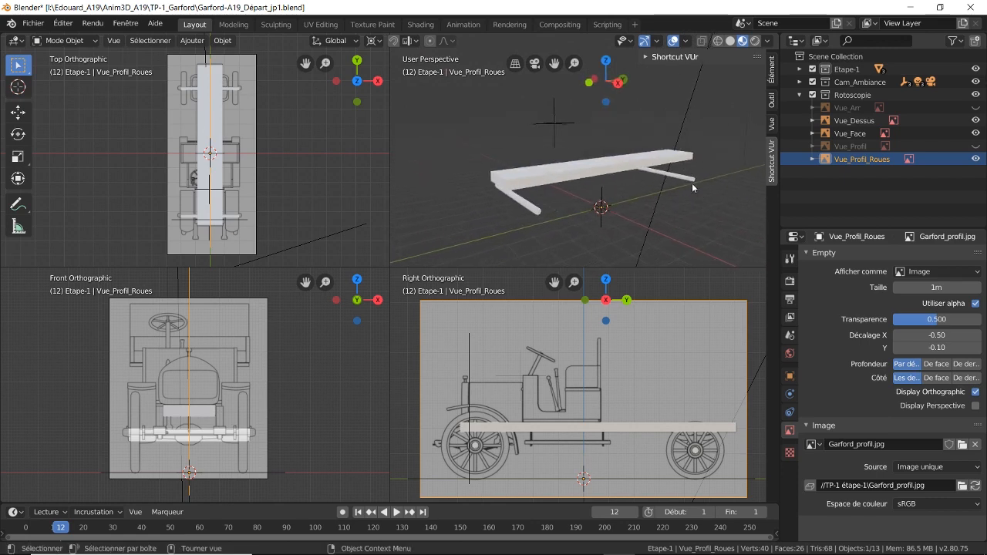
middle_drag(692, 183, 573, 197)
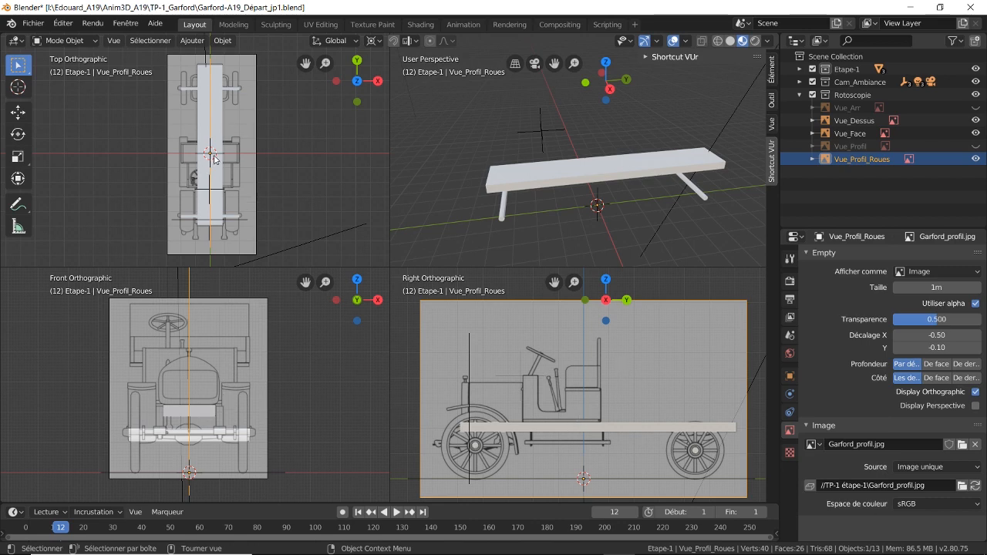
- Hide and show again the Etape-1 and Rotoscopie collections in turn to compare the chassis parts with the reference images
middle_drag(679, 220, 608, 196)
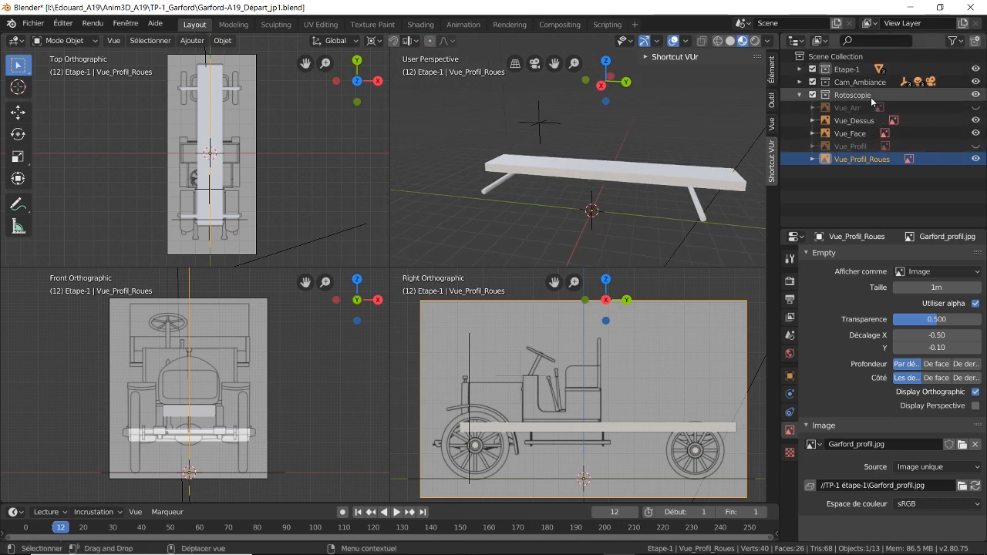
click(976, 69)
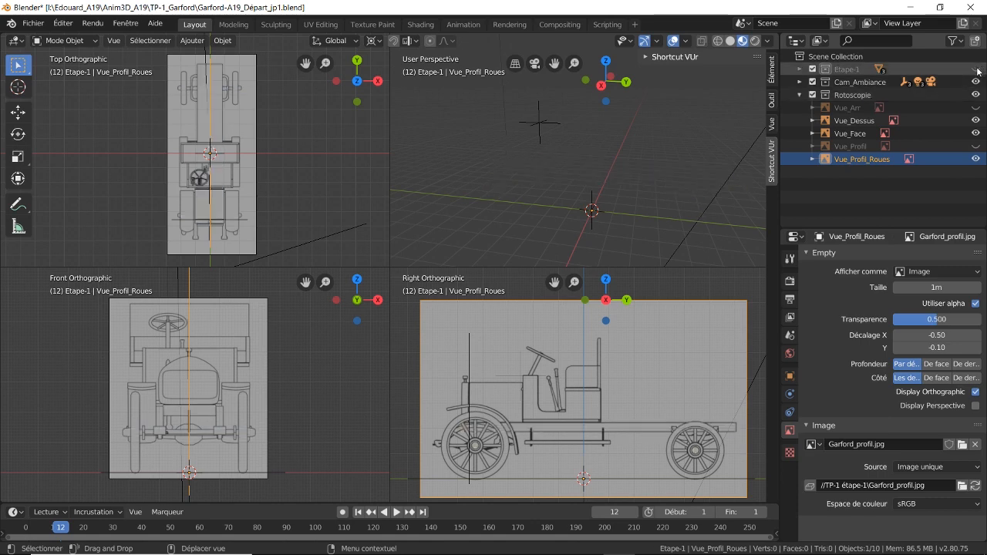
click(976, 69)
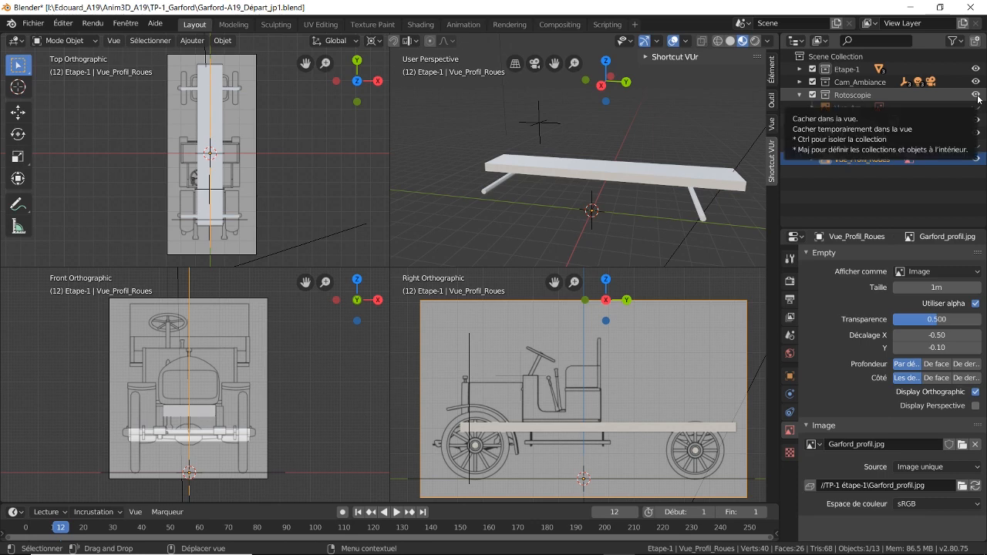
click(976, 95)
click(978, 96)
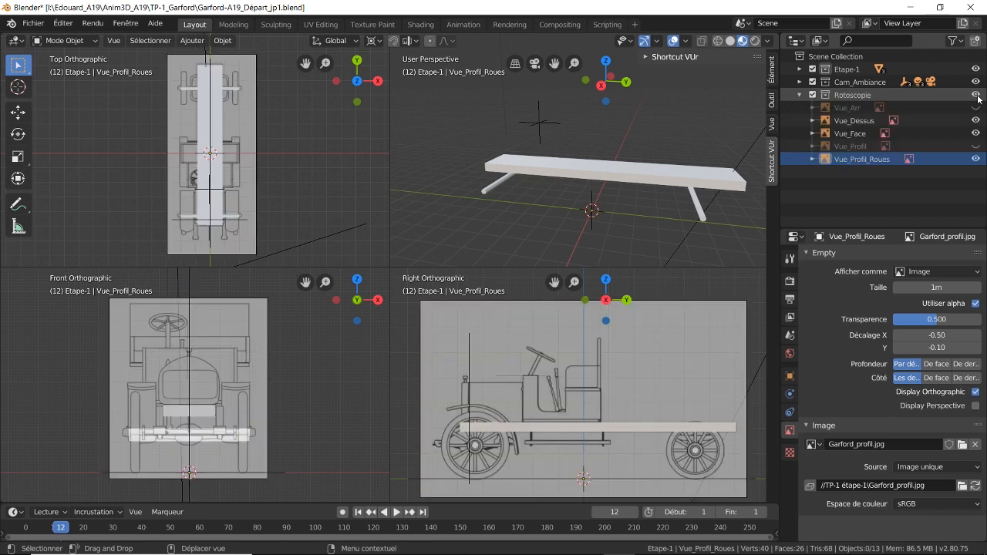
click(978, 96)
click(977, 97)
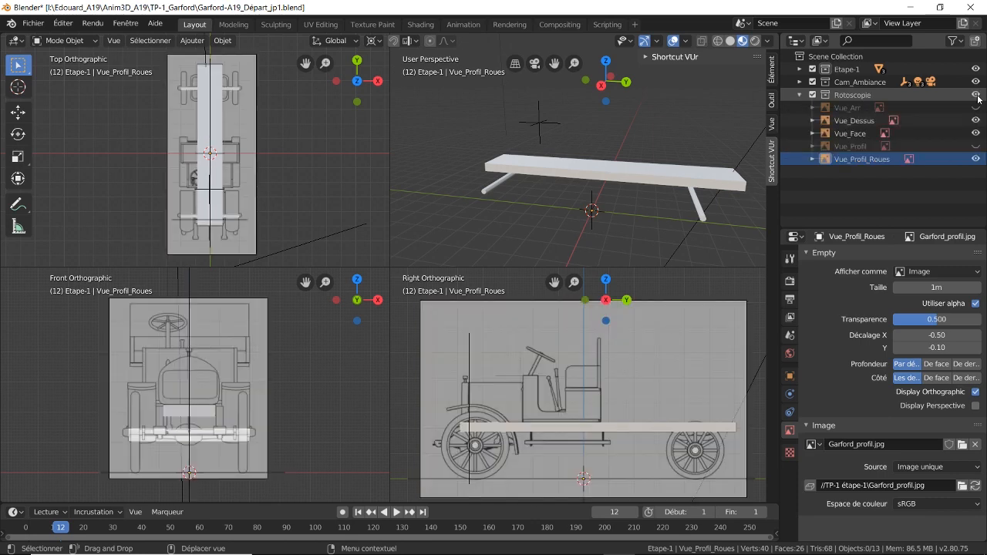
- Turn on perspective display for the Vue_Dessus, Vue_Face and Vue_Profil_Roues reference images
click(827, 120)
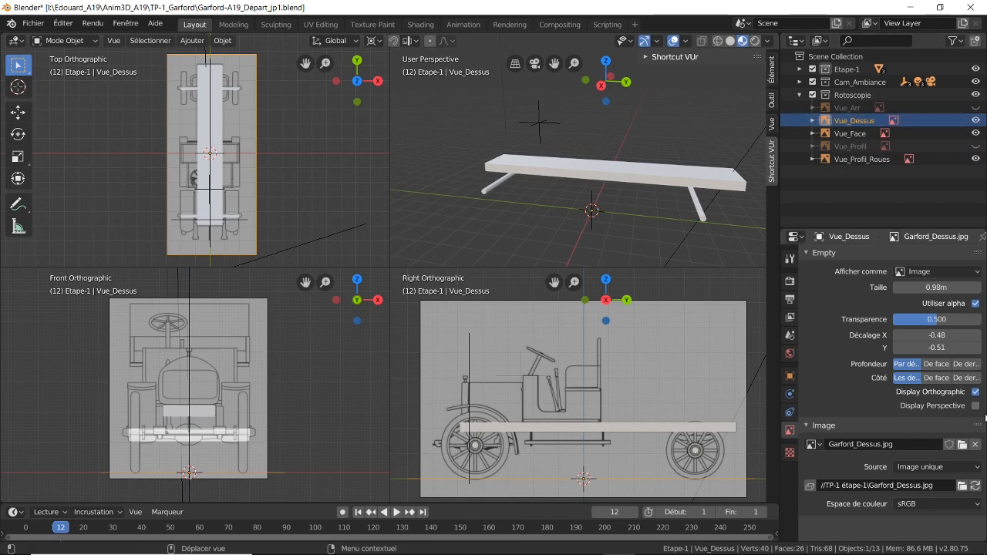
click(977, 408)
click(850, 134)
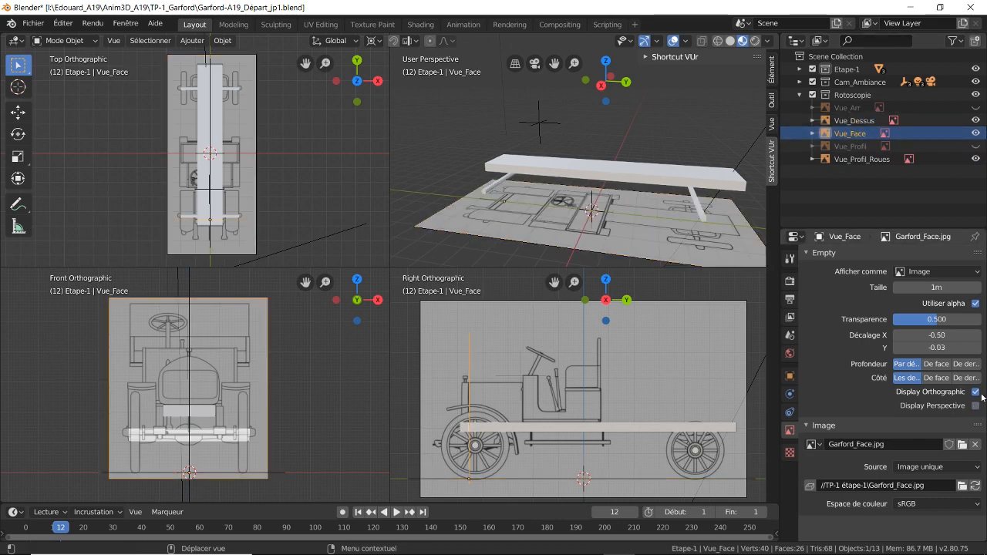
click(976, 406)
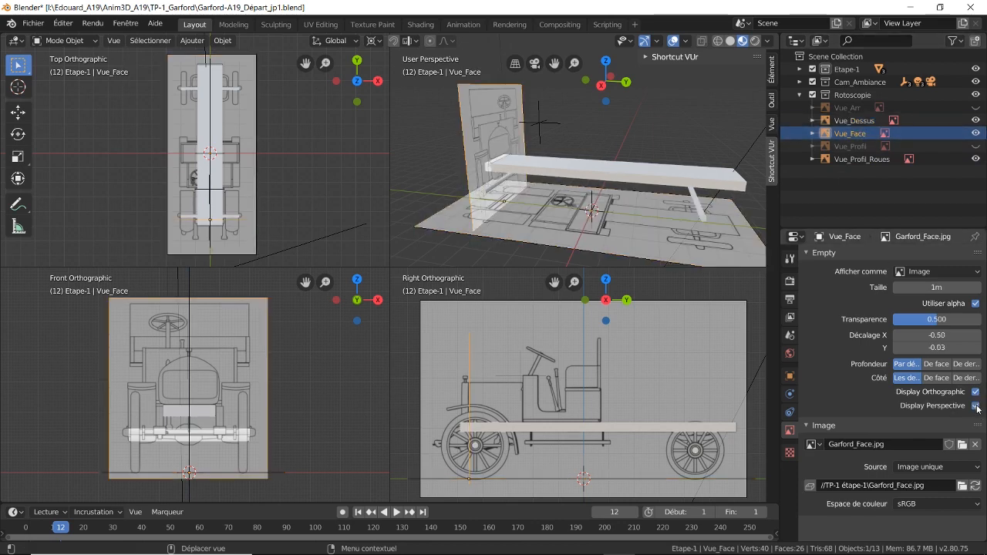
click(827, 161)
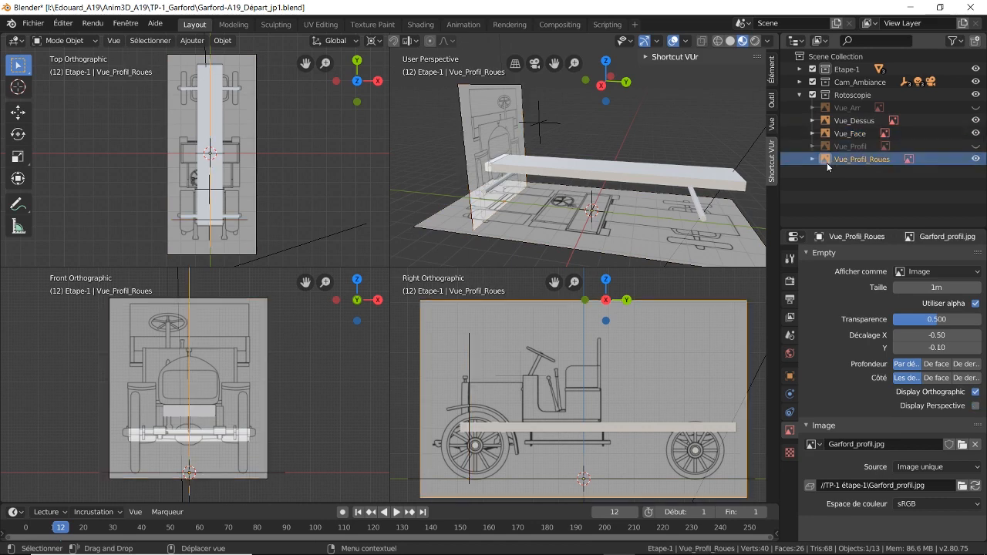
click(977, 407)
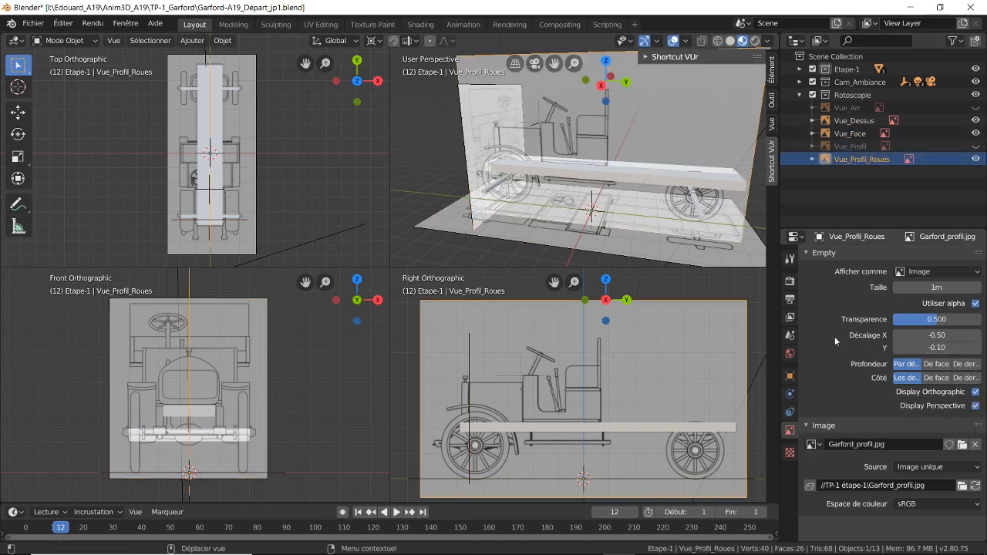
- Hide the Vue_Face reference image and show the rear reference image Vue_Arr in its place
middle_drag(698, 212, 646, 221)
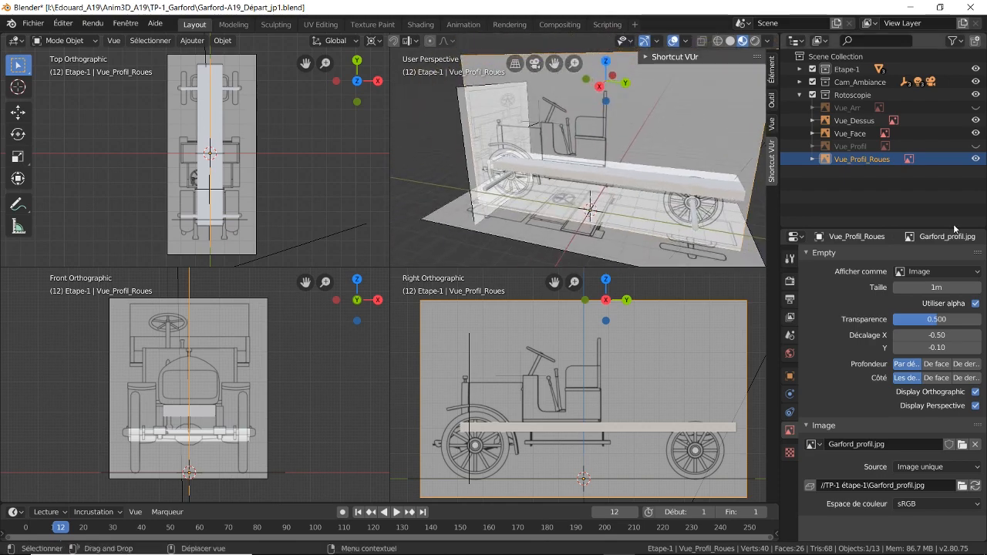
click(975, 133)
click(976, 108)
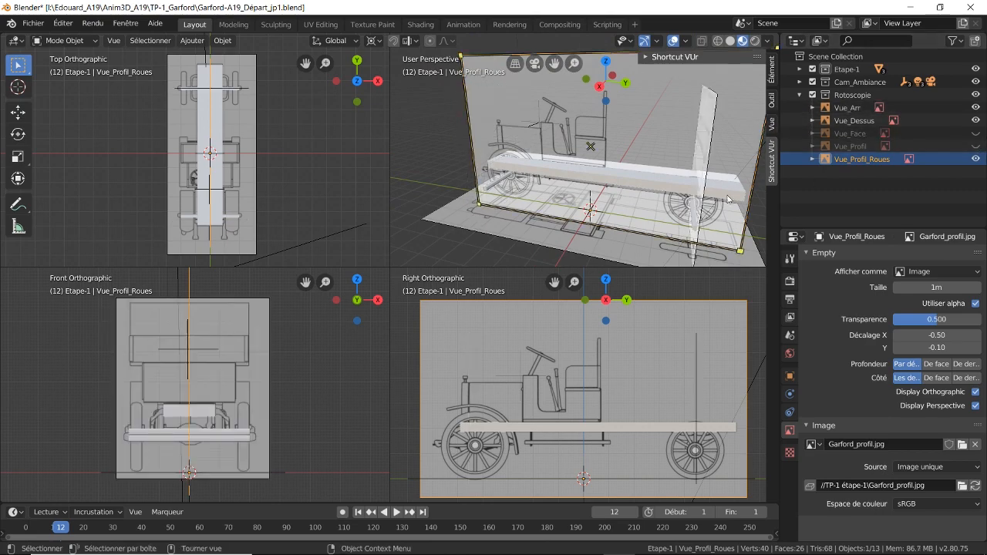